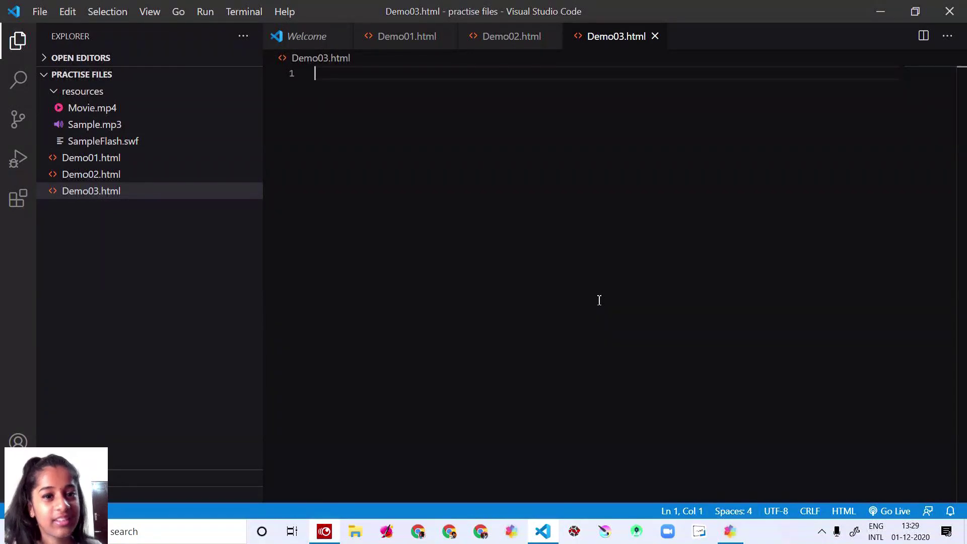
text(<)
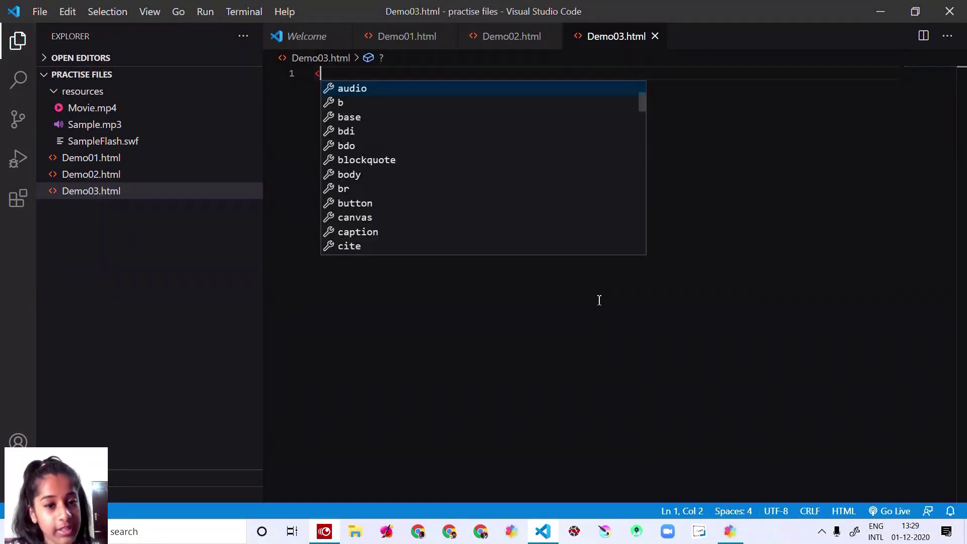
text(htm)
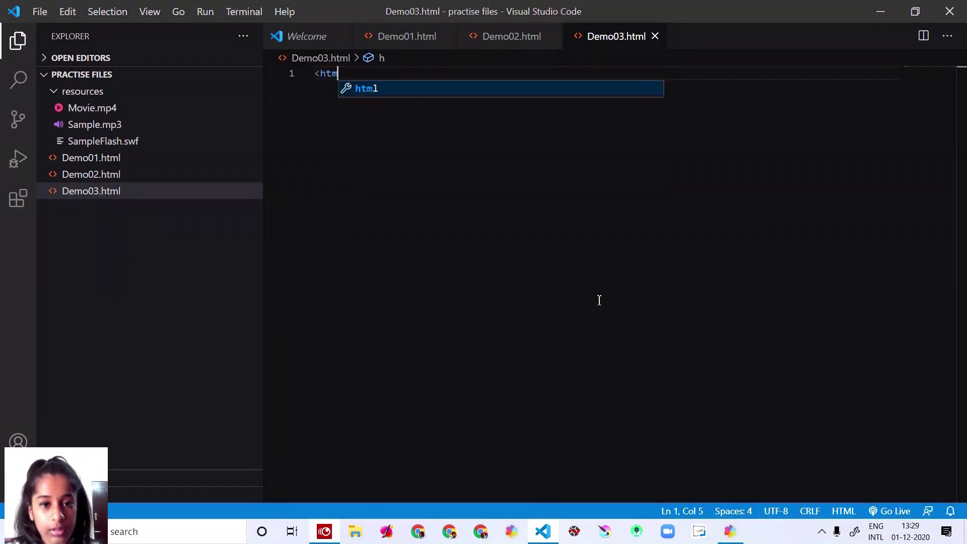
text(l>)
Step: Build an html and head skeleton titled 'the audio, video and embed presentation using html'
key(Return)
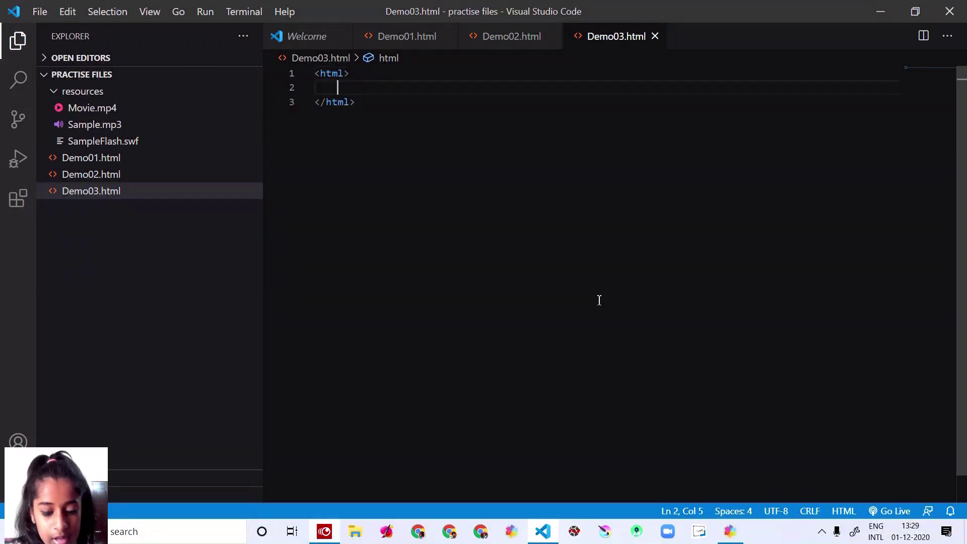
text(<head>)
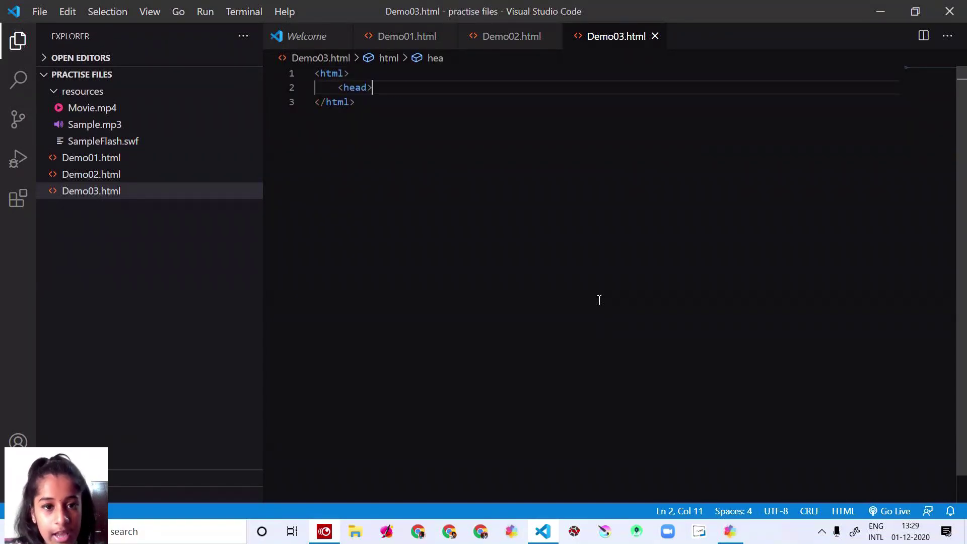
key(Return)
text(<tt)
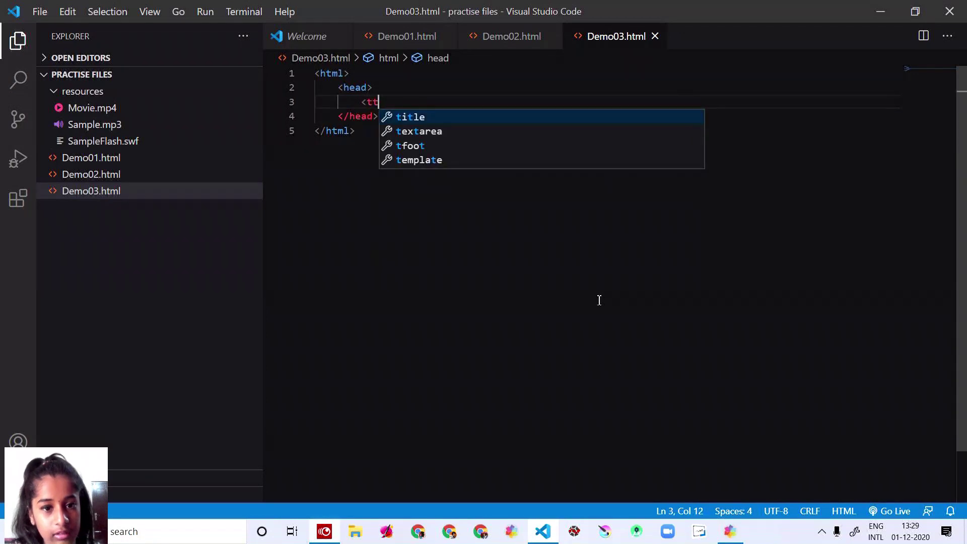
key(BackSpace)
text(i)
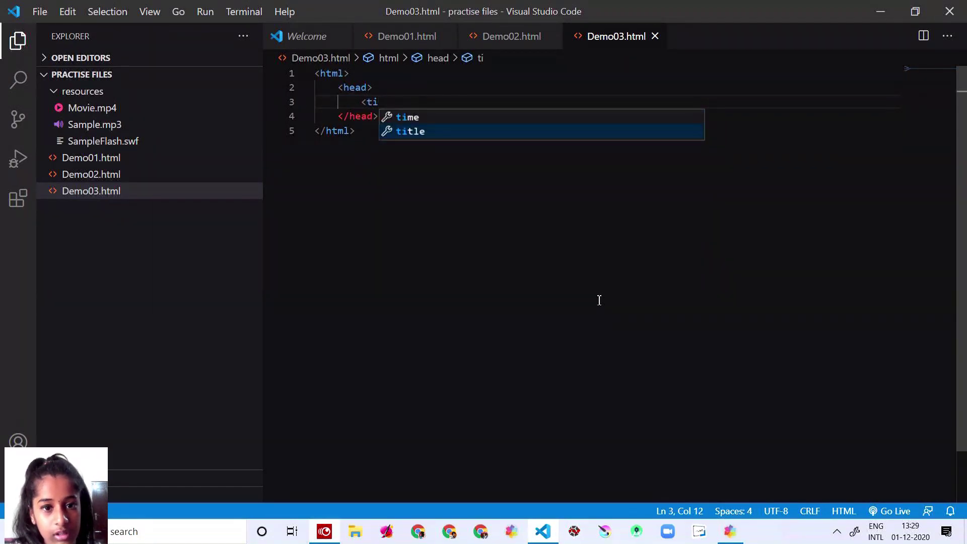
key(Return)
text(>)
key(Return)
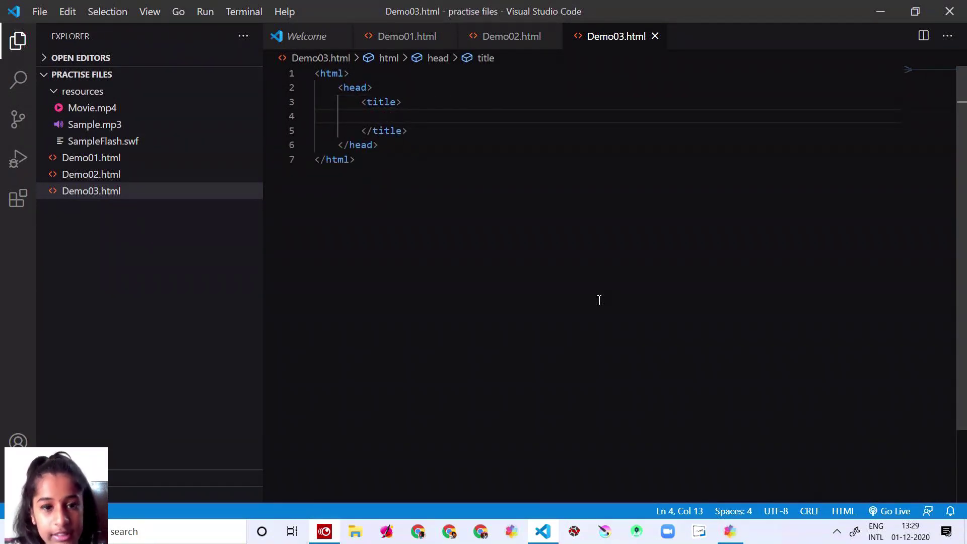
text(<)
key(BackSpace)
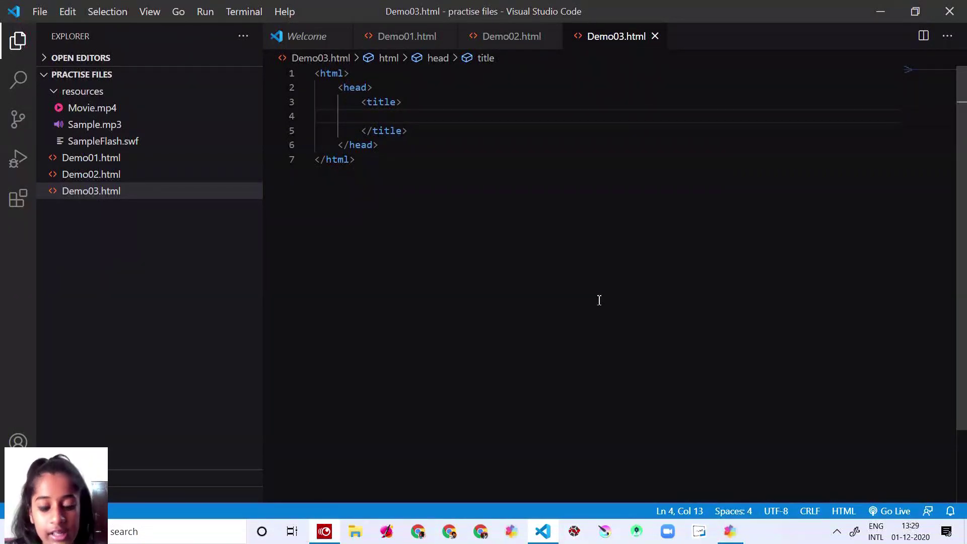
text(the )
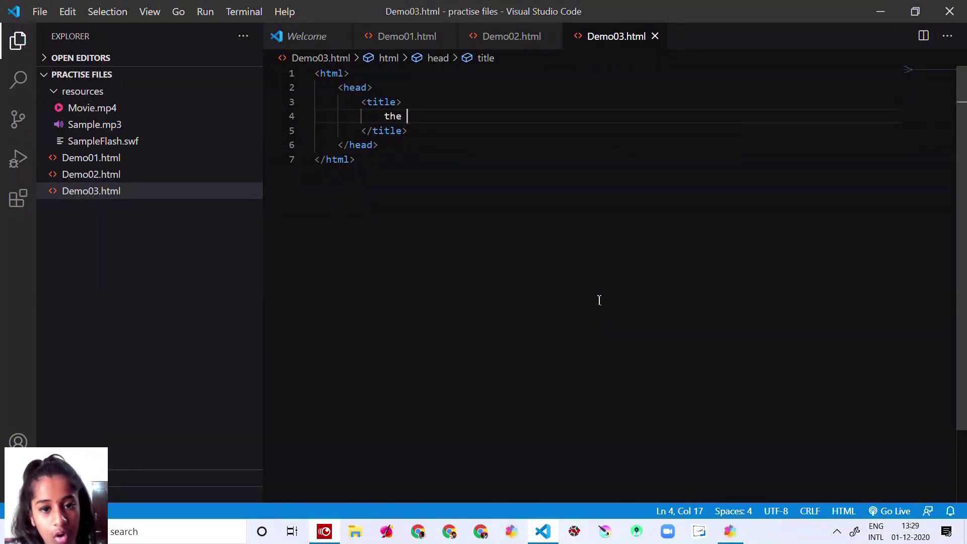
text(audio , video and )
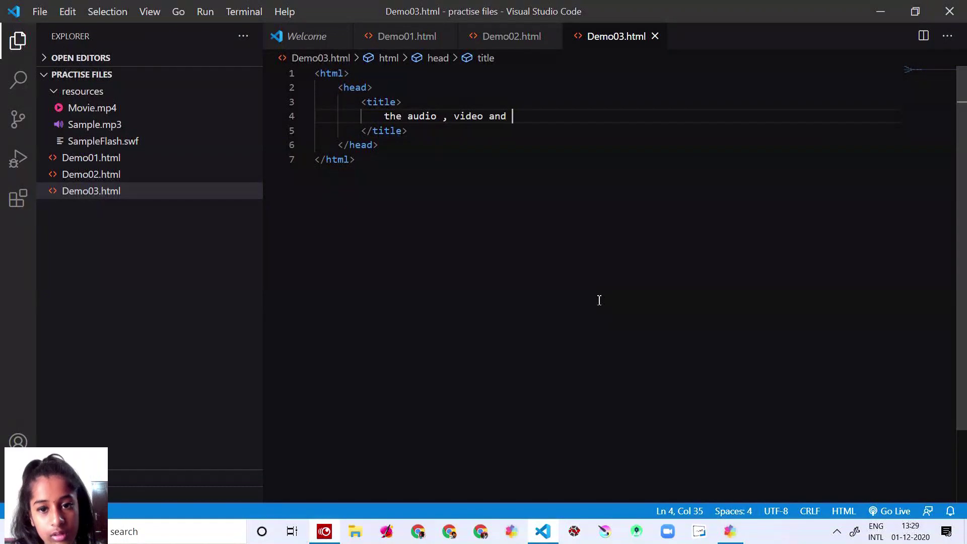
text(embede)
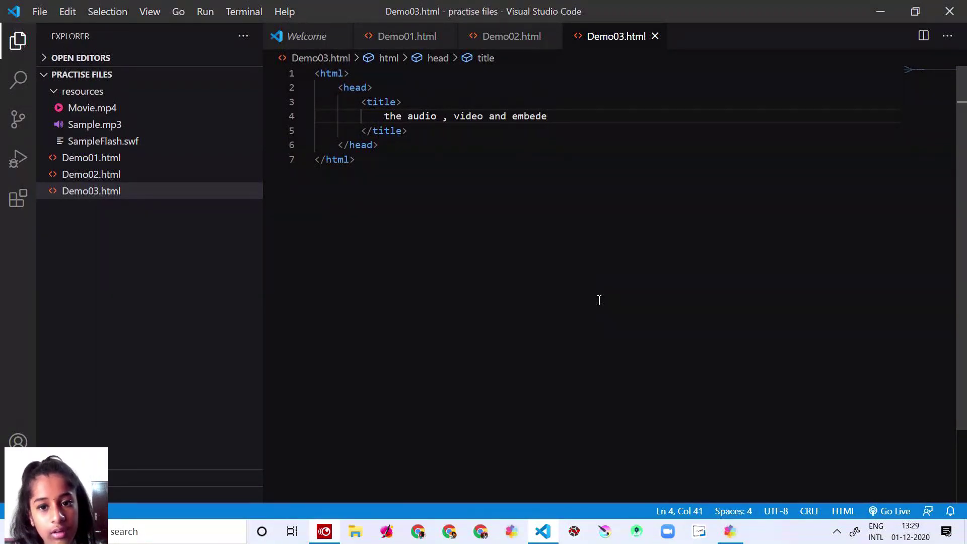
Step: Add an empty body section below the head section
key(BackSpace)
text(presentation using html)
click(381, 145)
key(Return)
text(<bo)
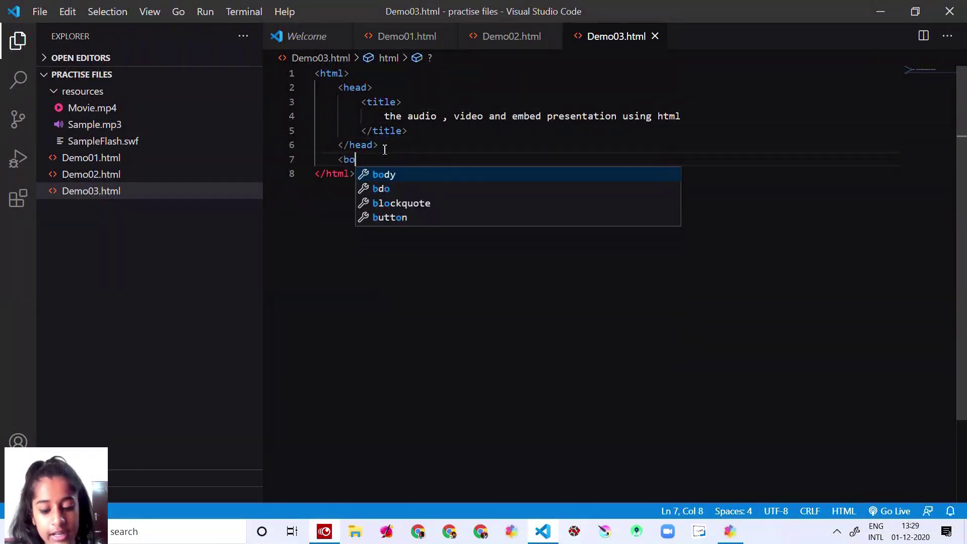
text(dy>)
key(Return)
text(<)
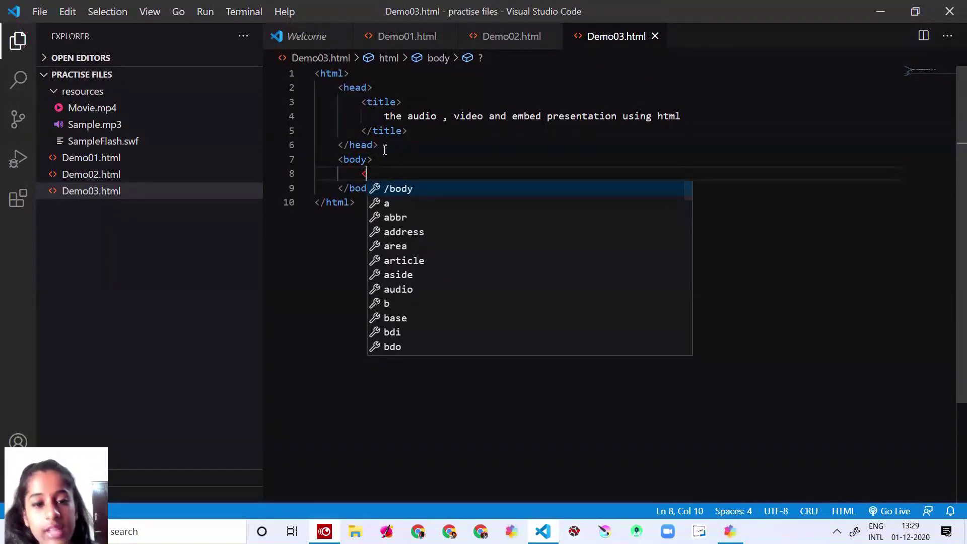
text(au)
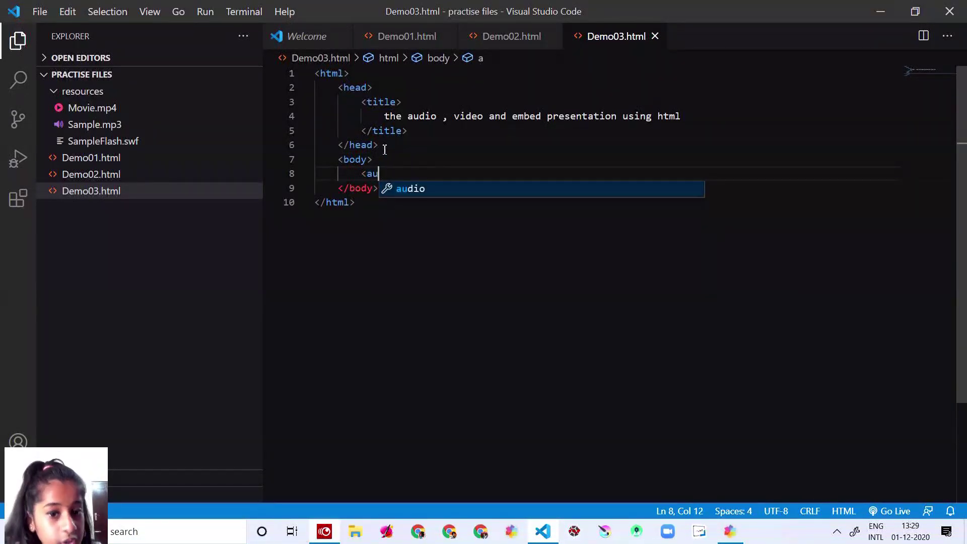
Step: Add an audio element with controls and a source of resources/Sample.mp3
key(Return)
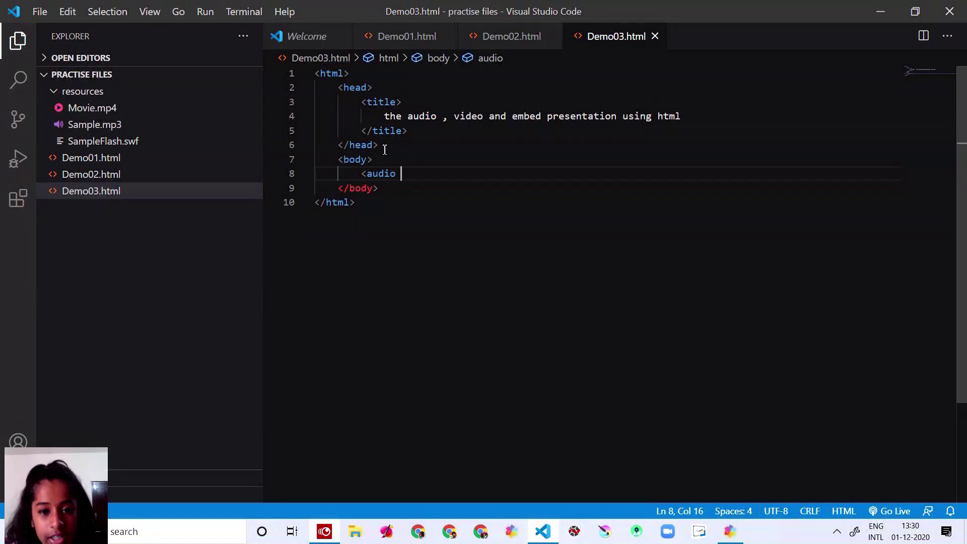
text(con)
key(Return)
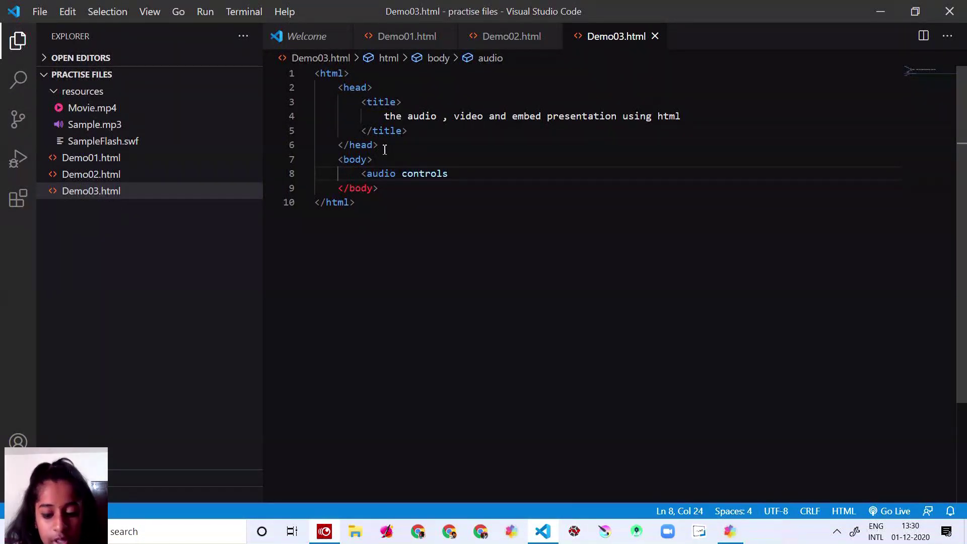
text(= 'tr)
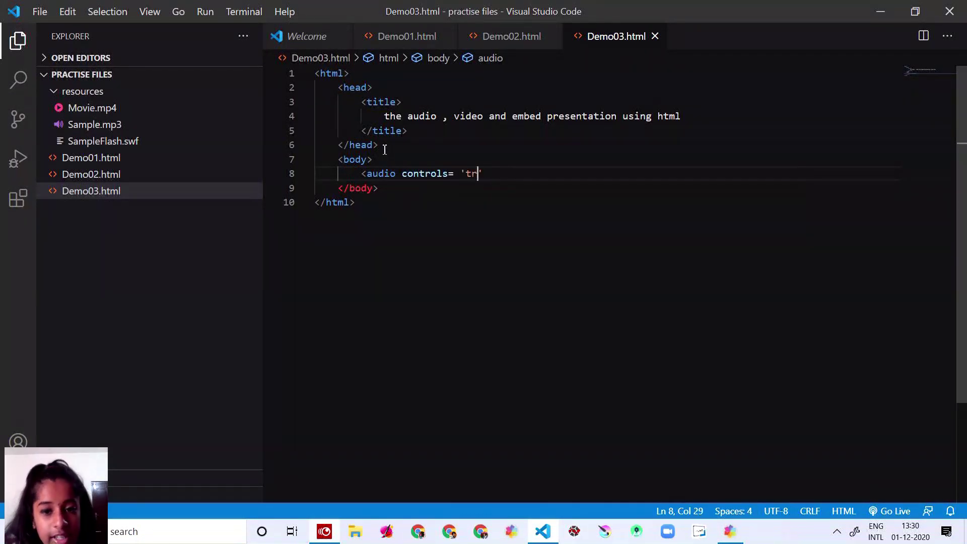
text(ue' )
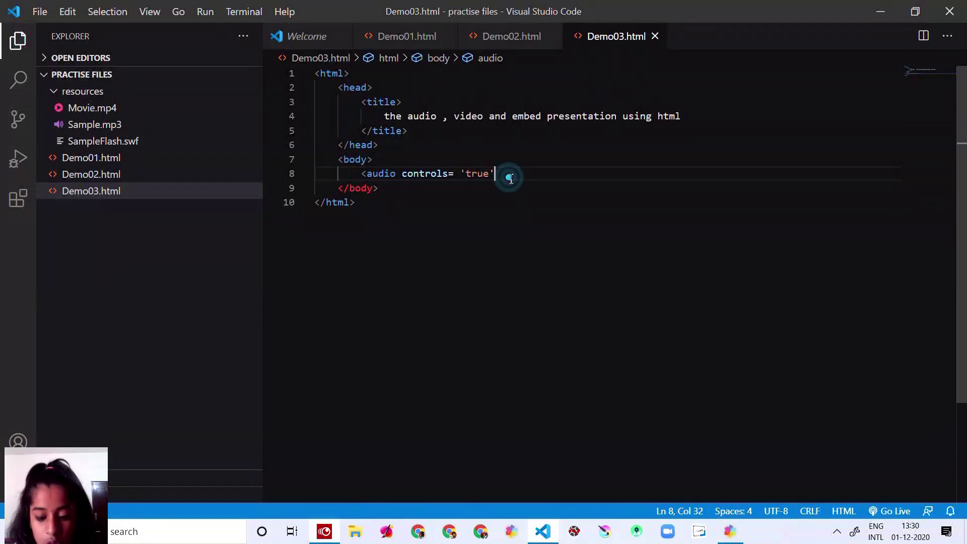
text(>)
key(Return)
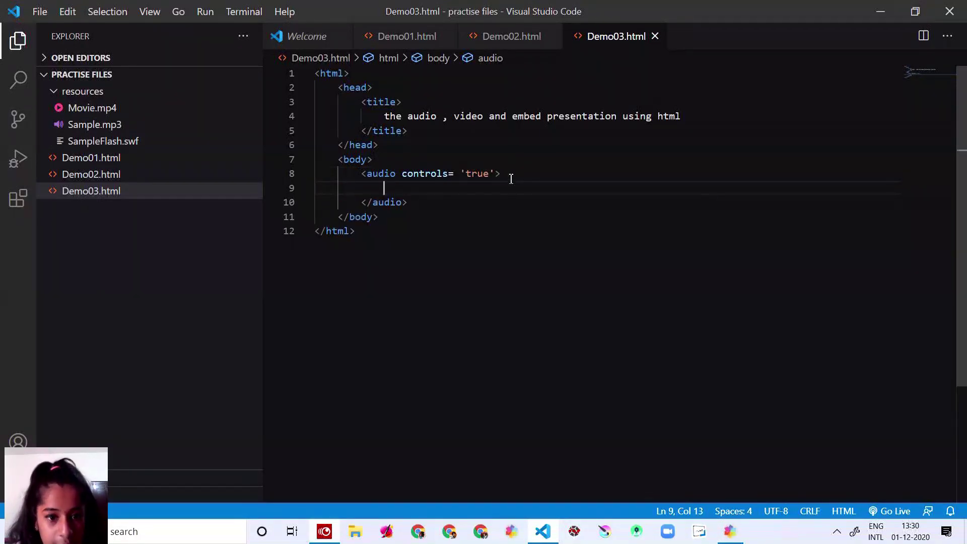
text(<)
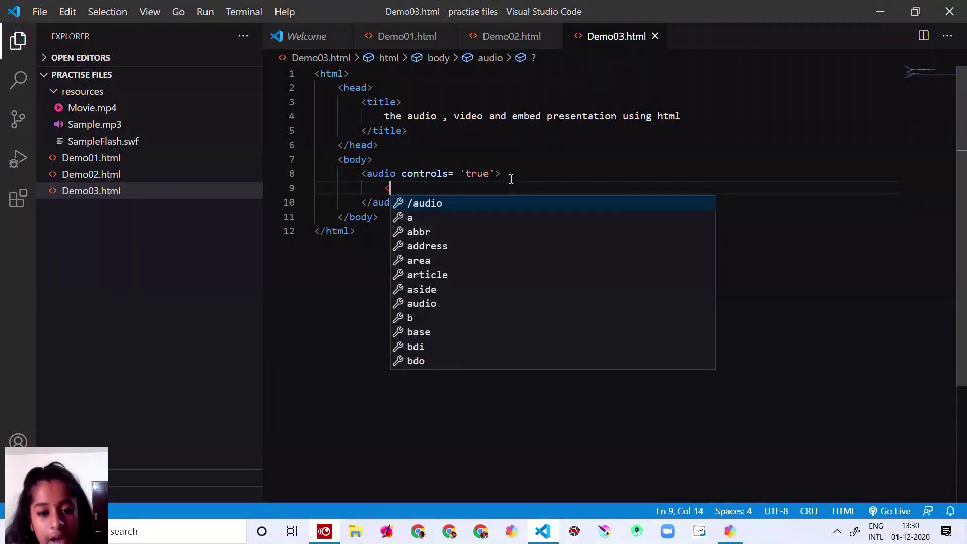
text(source sr)
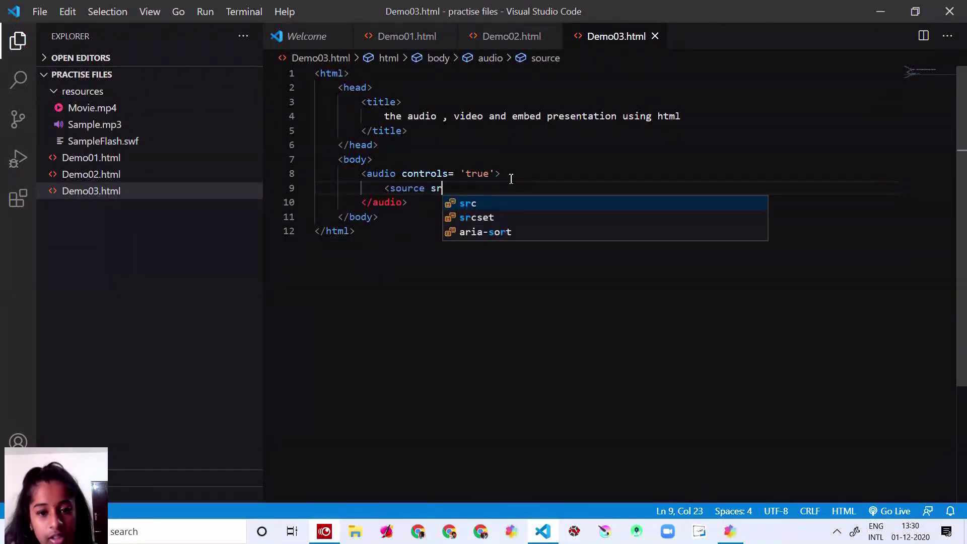
text(c)
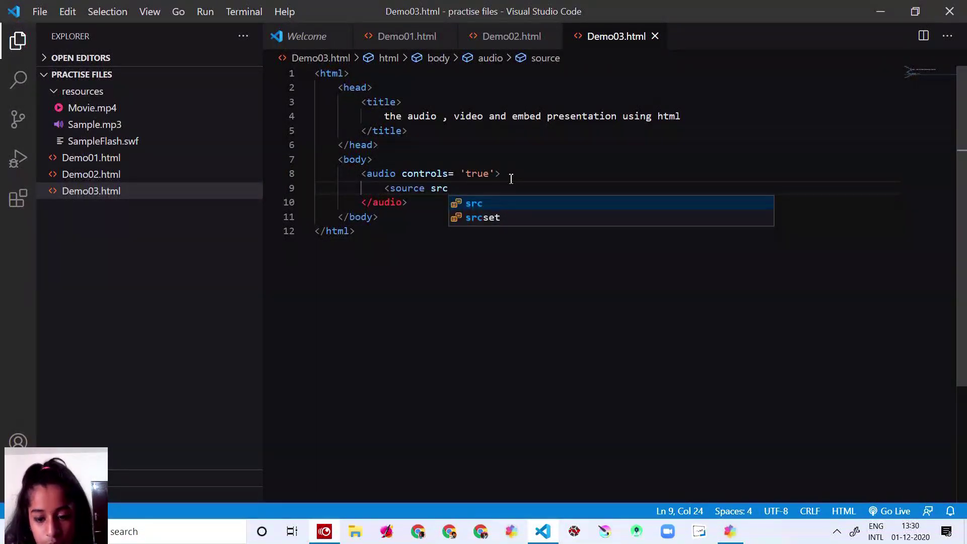
text(="re)
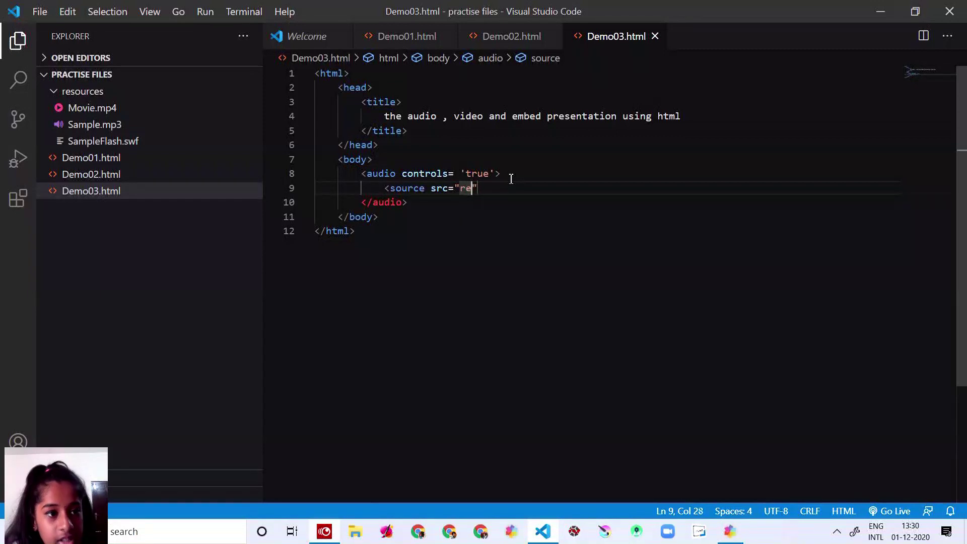
text(source)
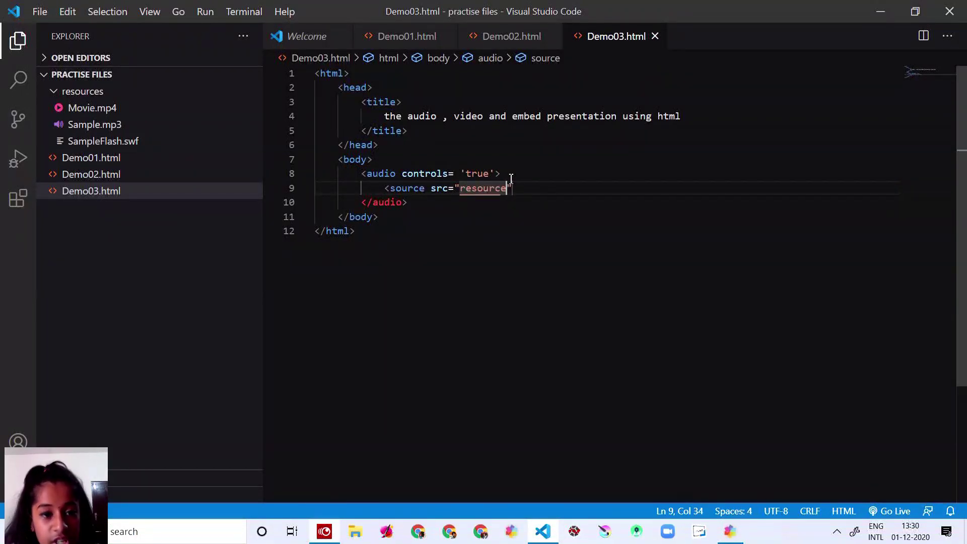
text(s/)
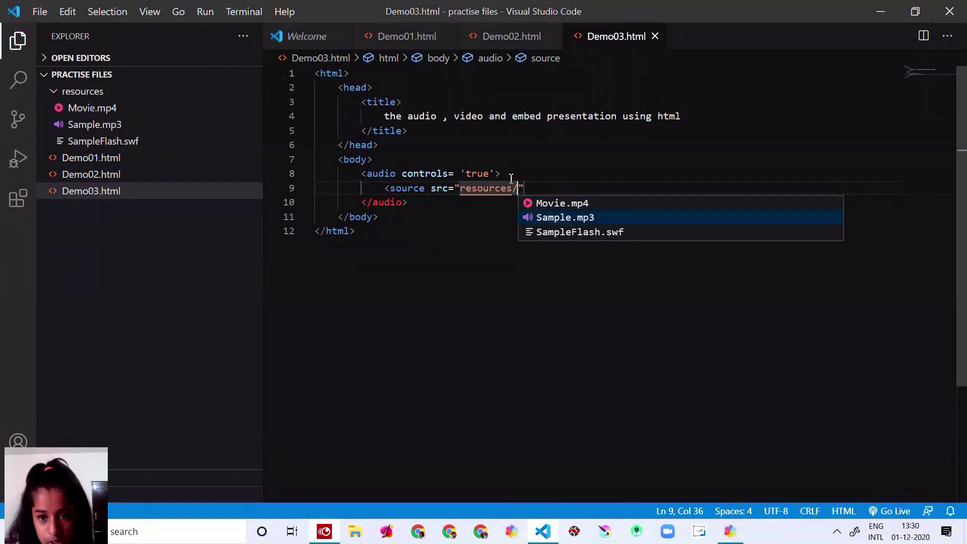
key(Return)
text("/>)
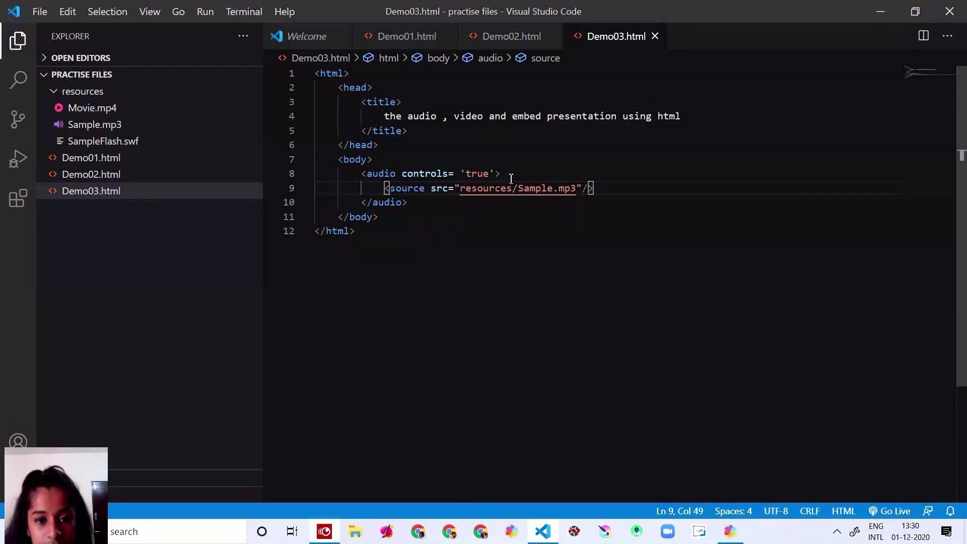
Step: Serve Demo03 with Live Server, play then pause the audio, and select the audio block
right_click(511, 270)
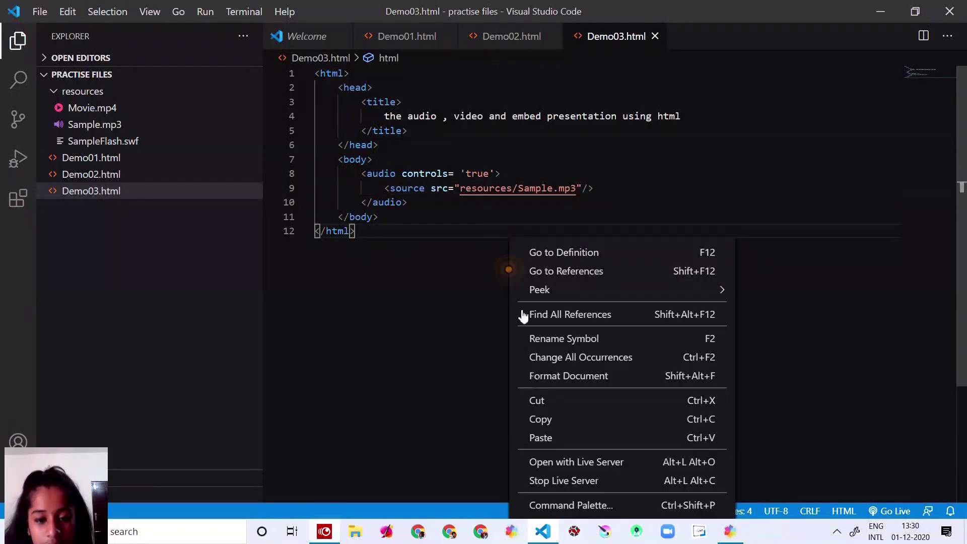
click(557, 459)
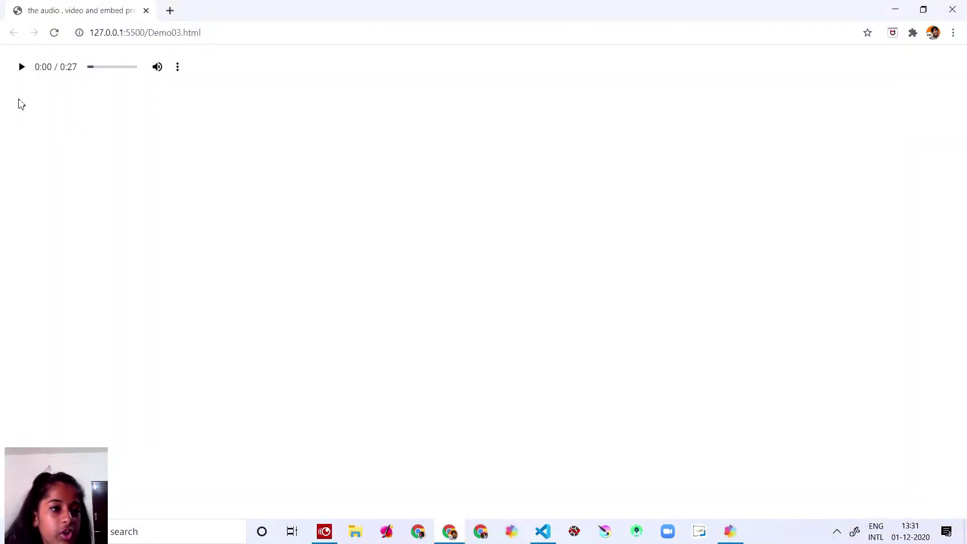
click(21, 66)
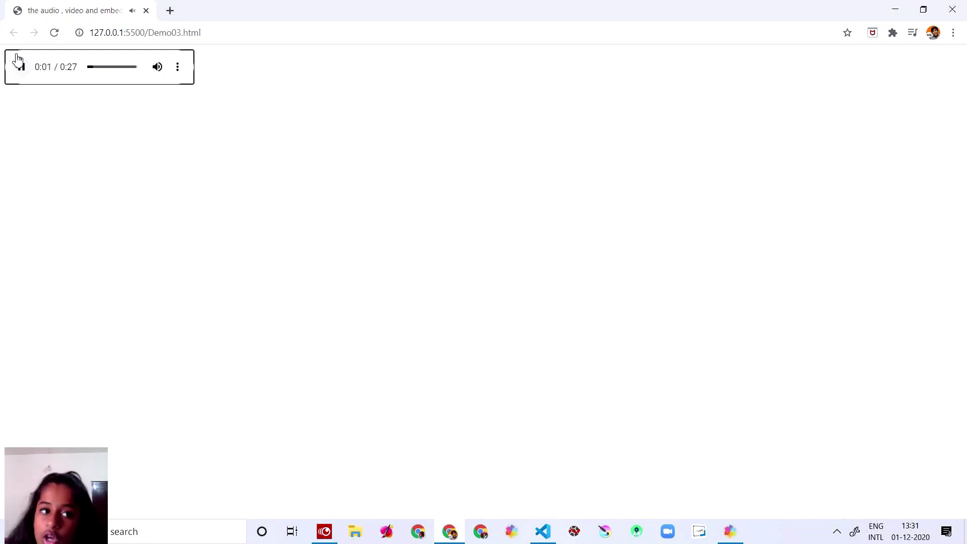
click(19, 61)
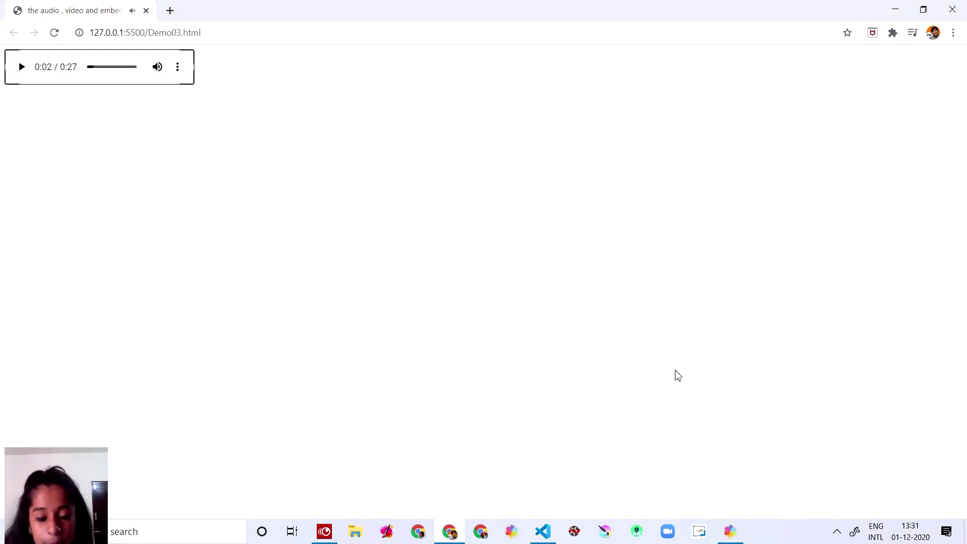
click(544, 532)
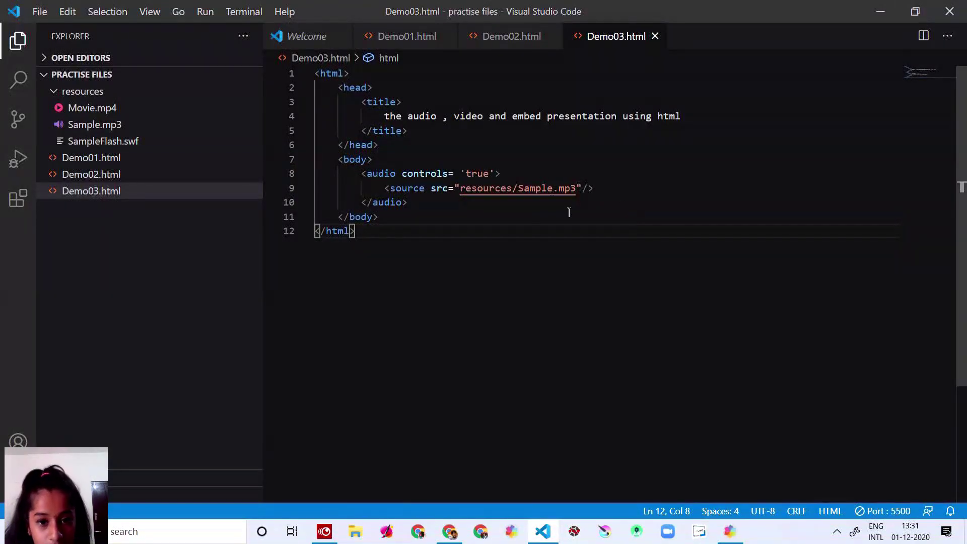
drag(415, 203, 299, 180)
key(ctrl+c)
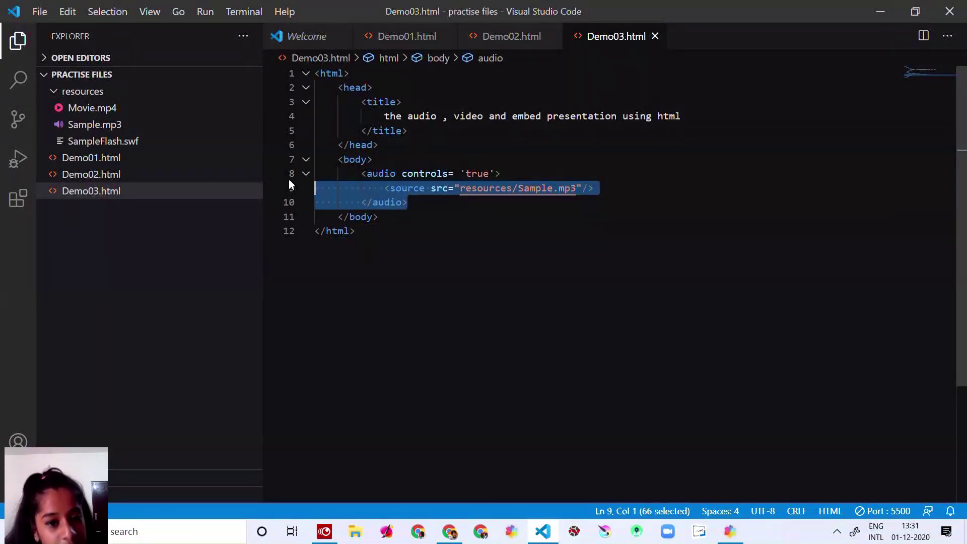
Step: Paste a copy of the audio block below and turn it into a 520x240 video
click(445, 207)
key(Return)
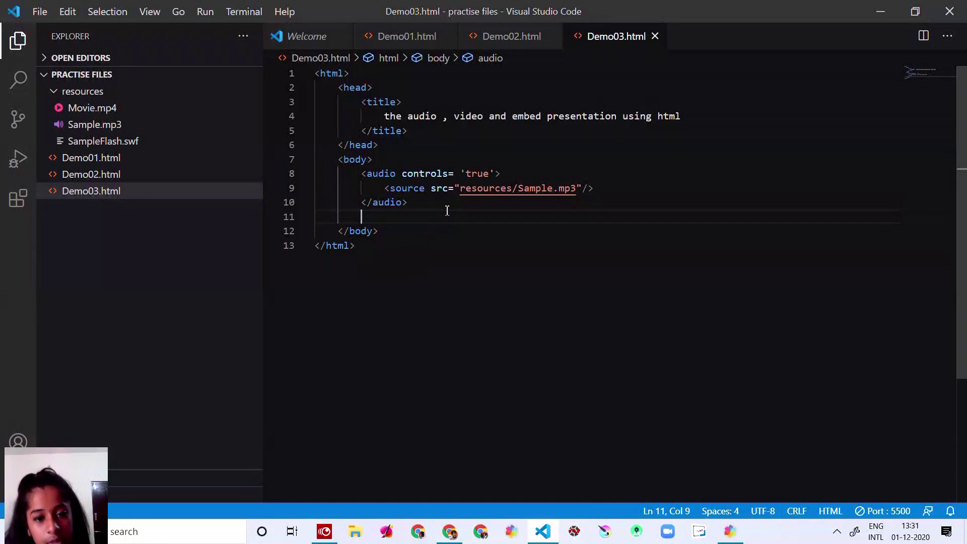
key(ctrl+v)
double_click(392, 216)
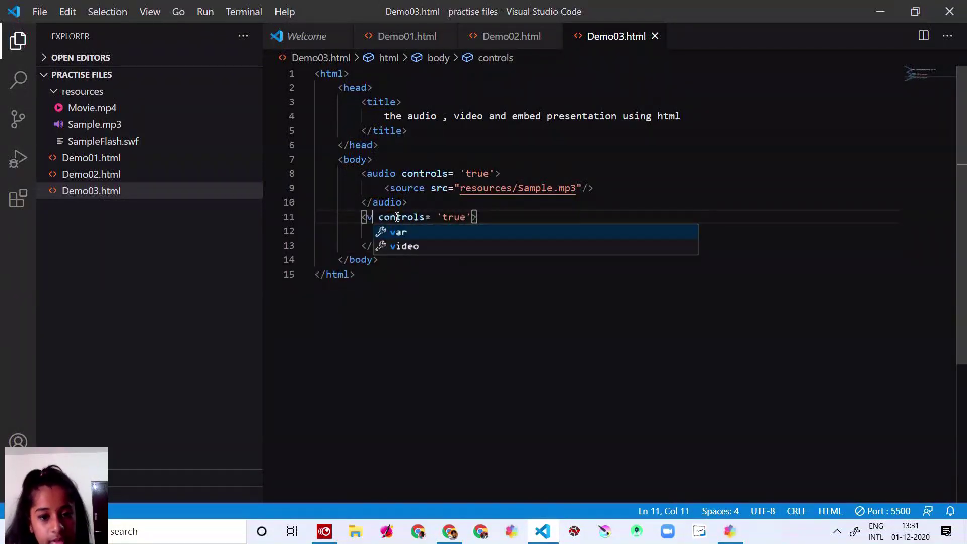
text(video)
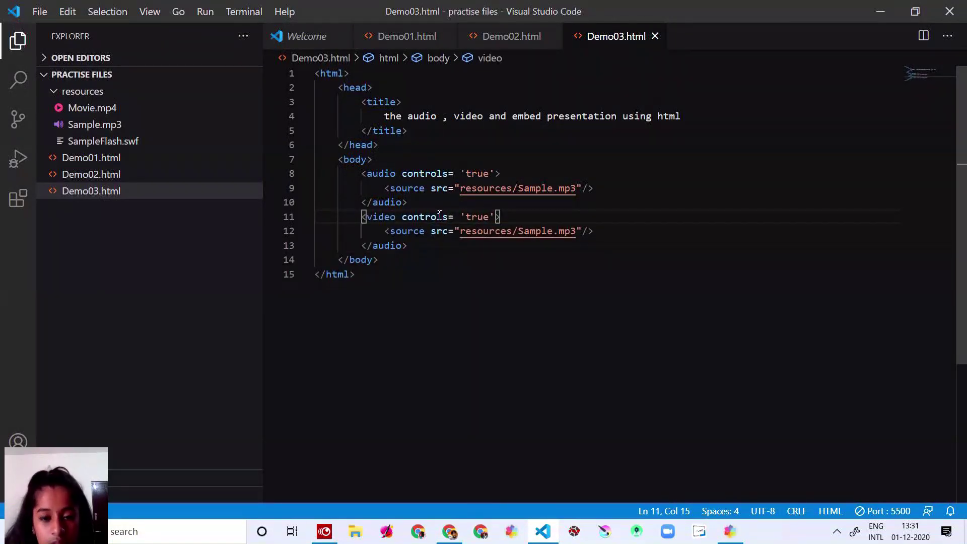
click(407, 217)
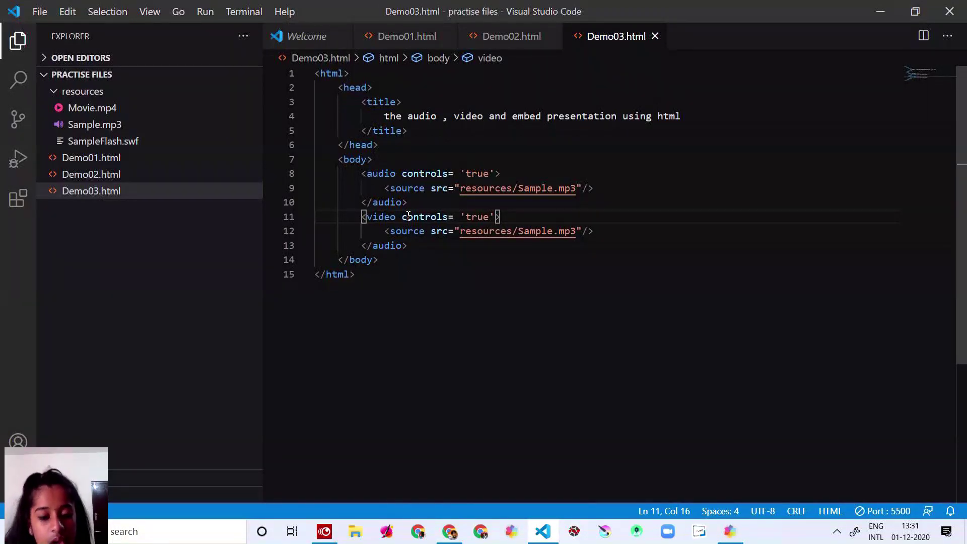
text(width )
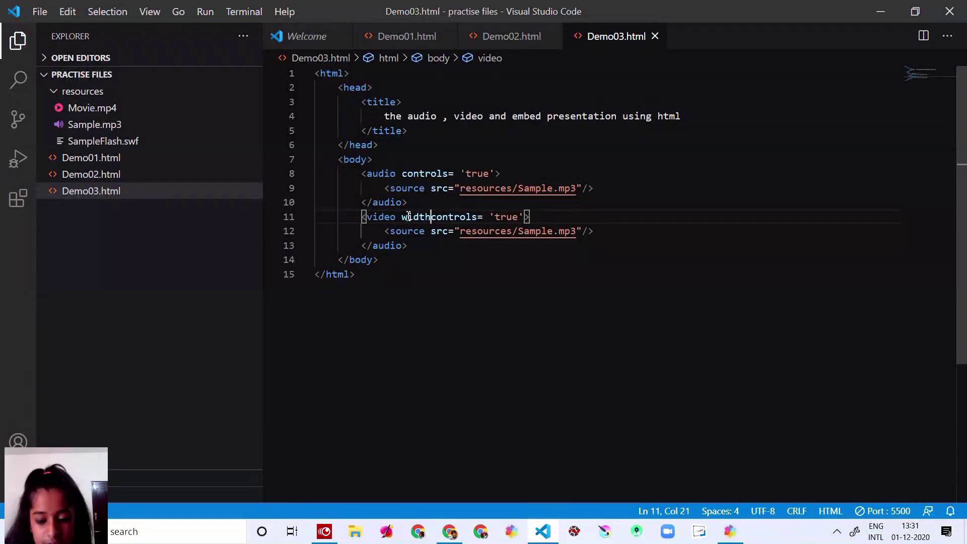
text(= ")
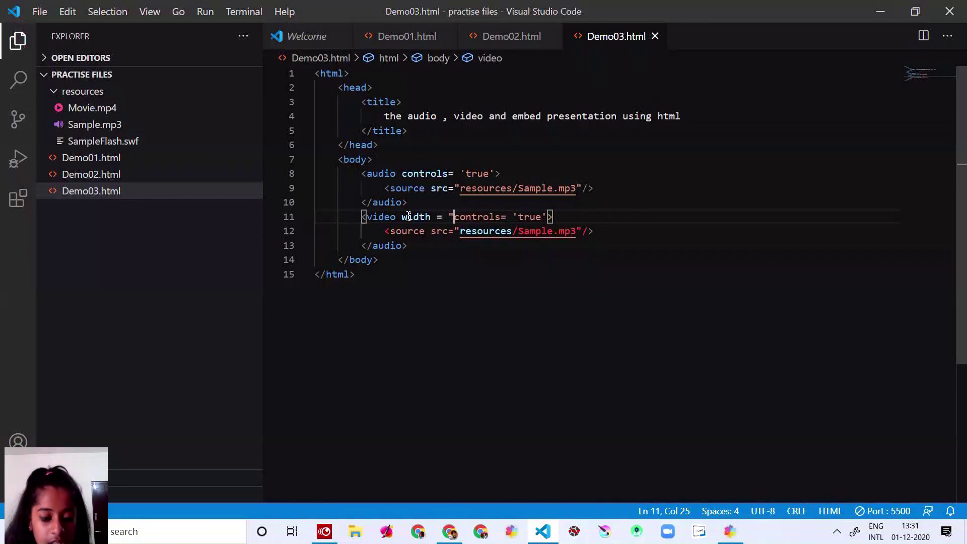
text(520)
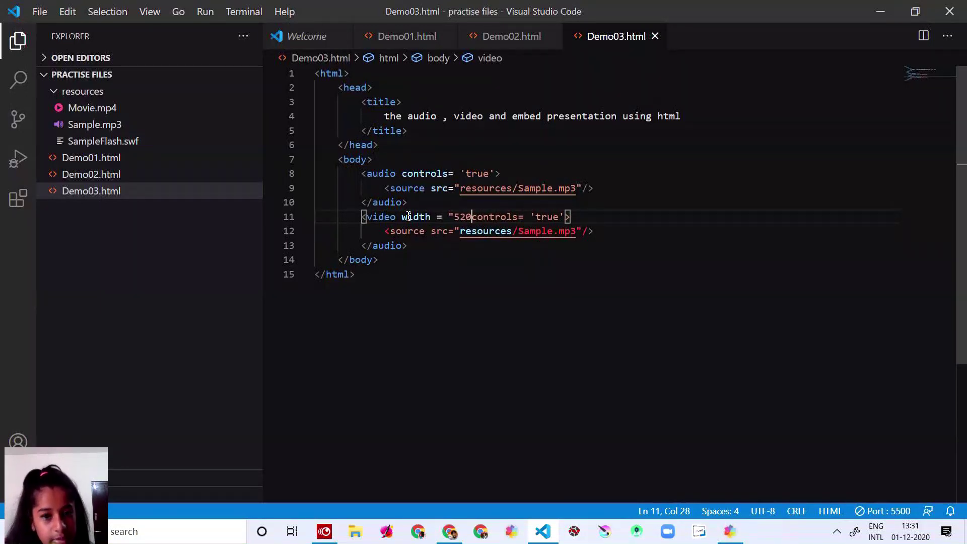
text(" )
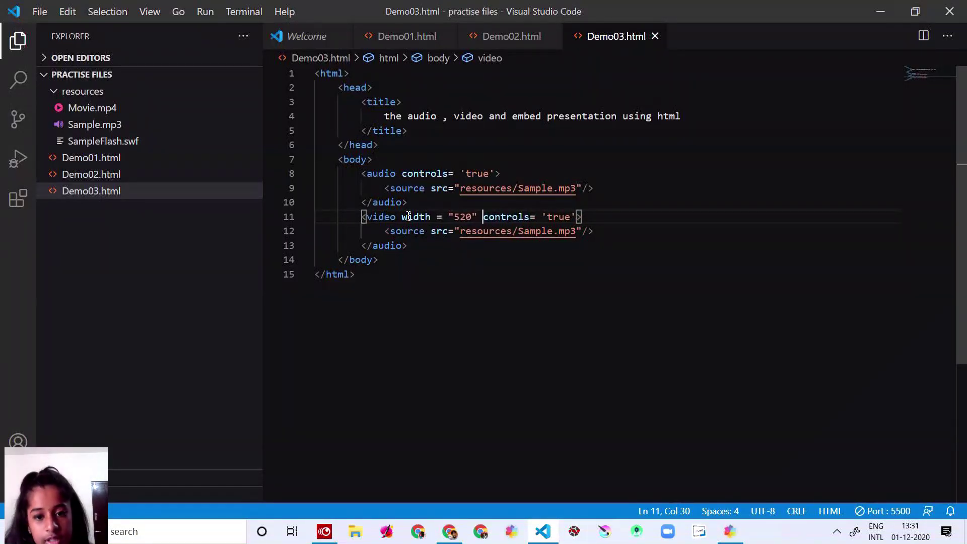
text(height=)
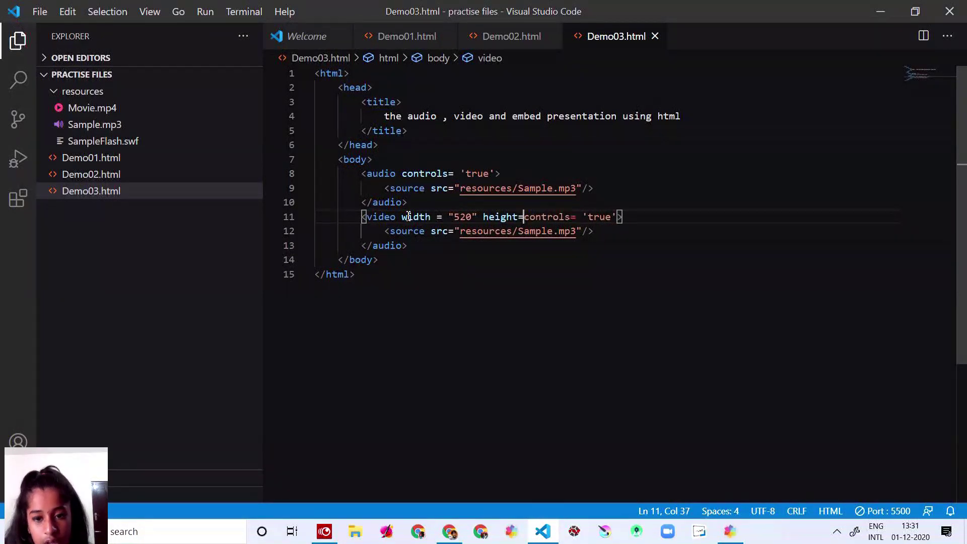
text("2)
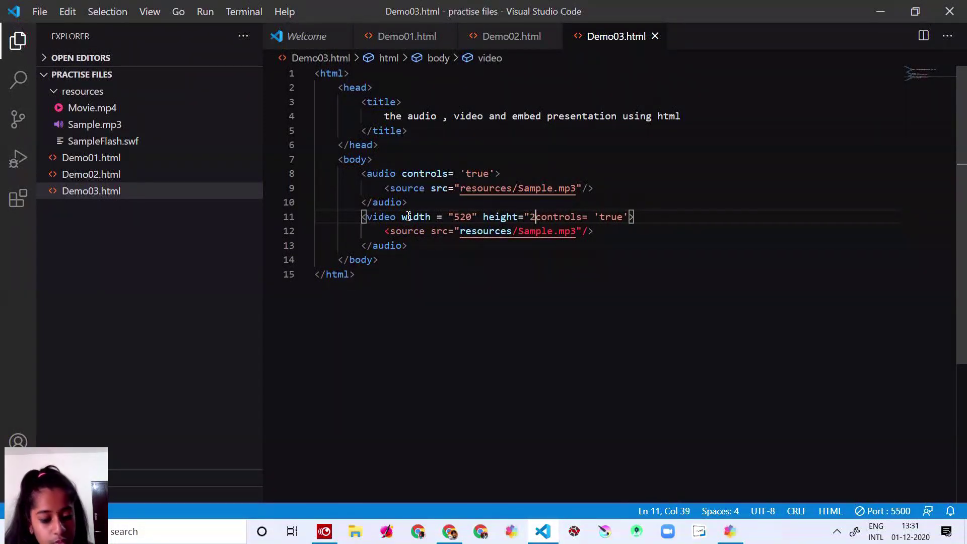
text(40")
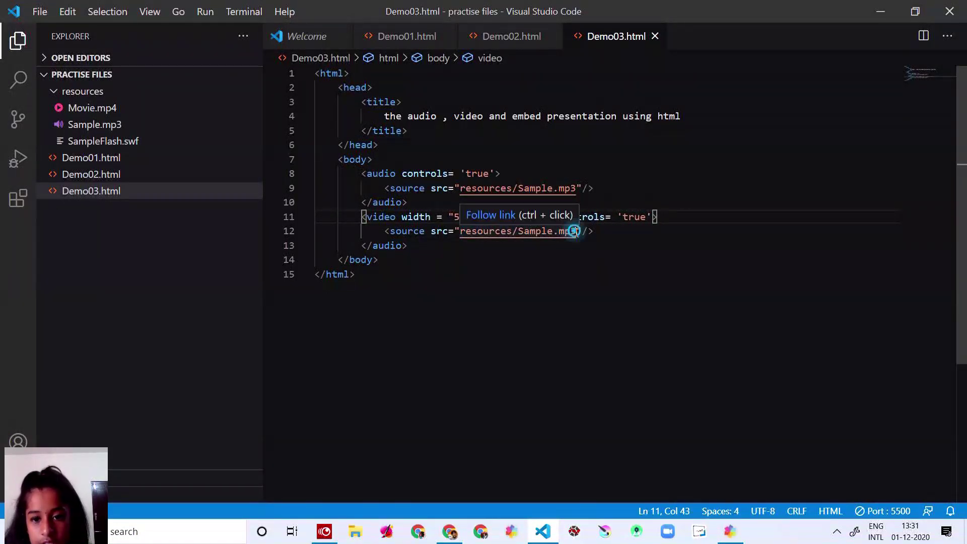
Step: Replace Sample.mp3 with Movie.mp4 in the video's resources/ source path
click(576, 231)
key(BackSpace)
key(BackSpace)
key(BackSpace)
key(BackSpace)
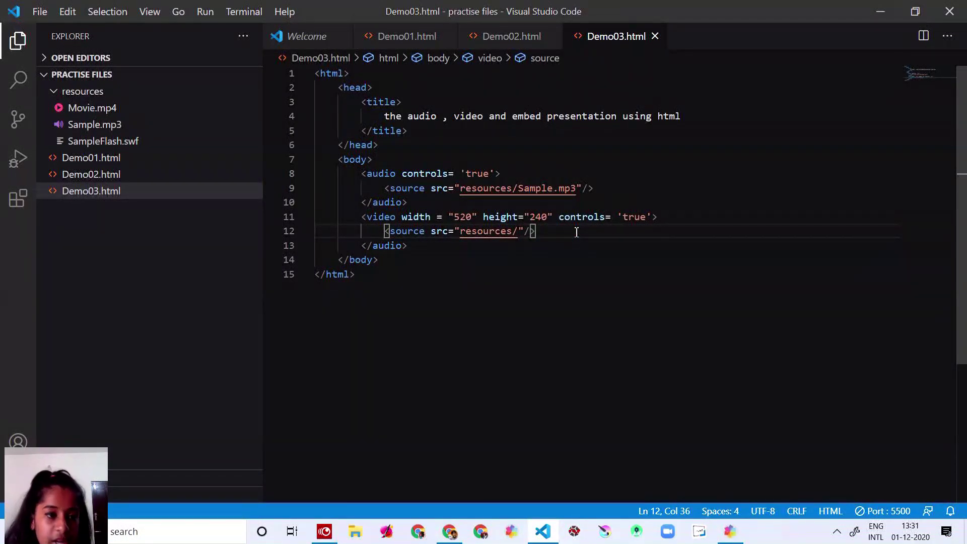
text(mvo)
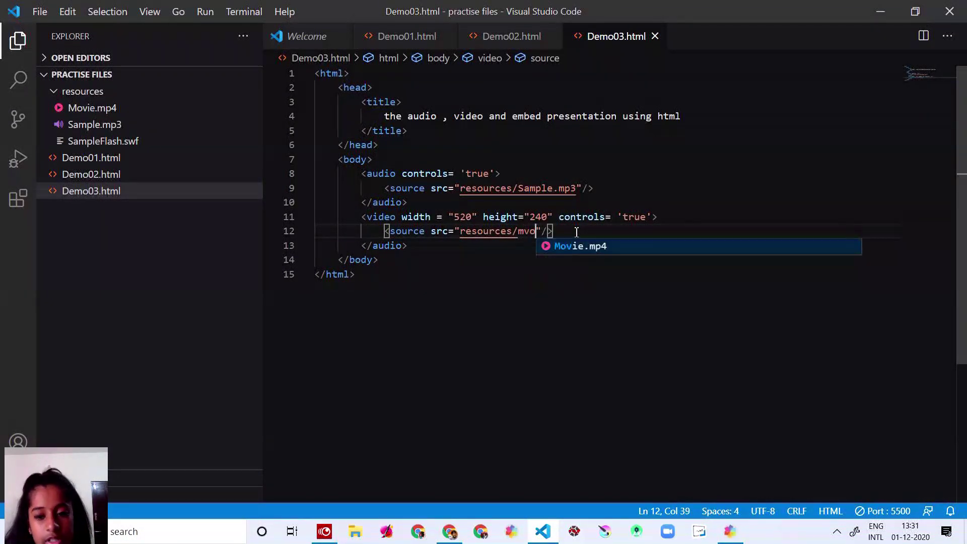
text(i)
key(Return)
click(612, 235)
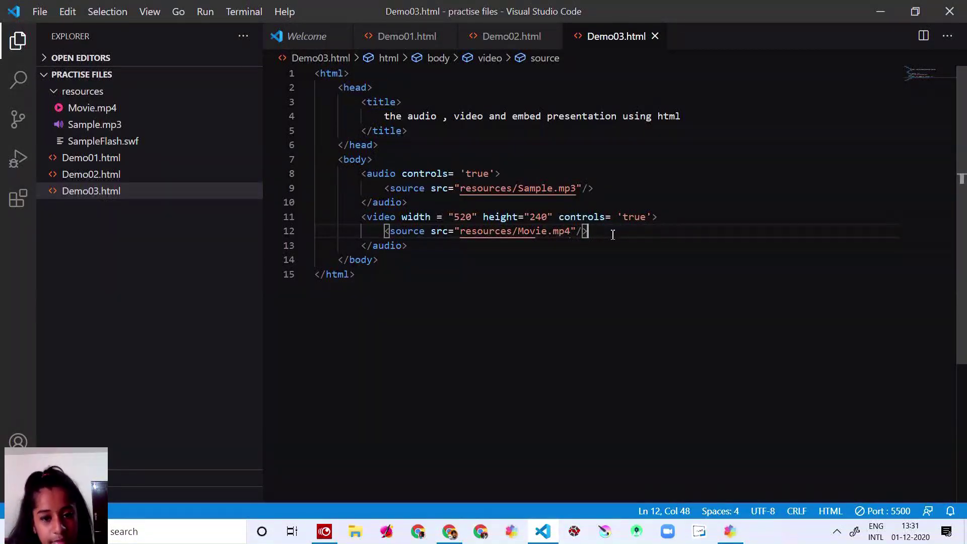
Step: Serve the page with Live Server and play the cat video full screen
right_click(417, 356)
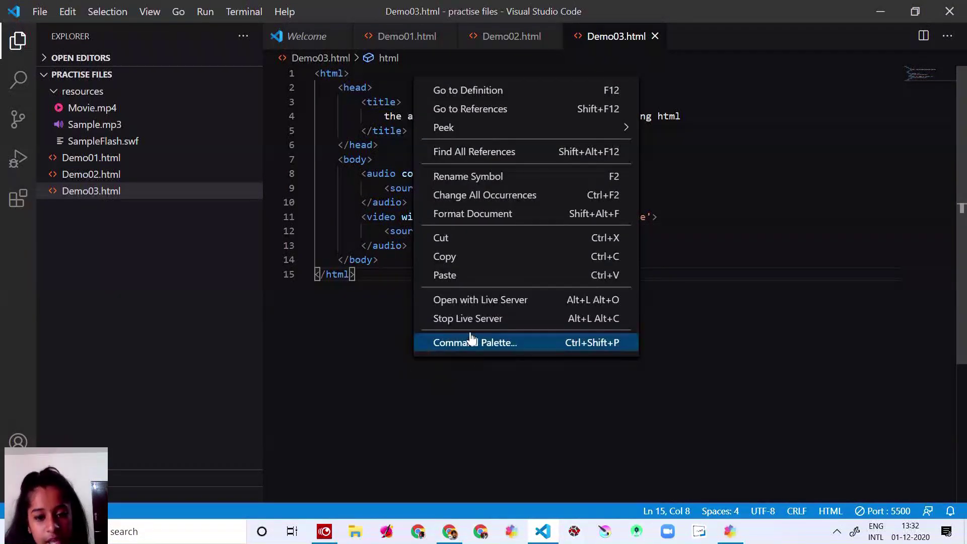
click(486, 306)
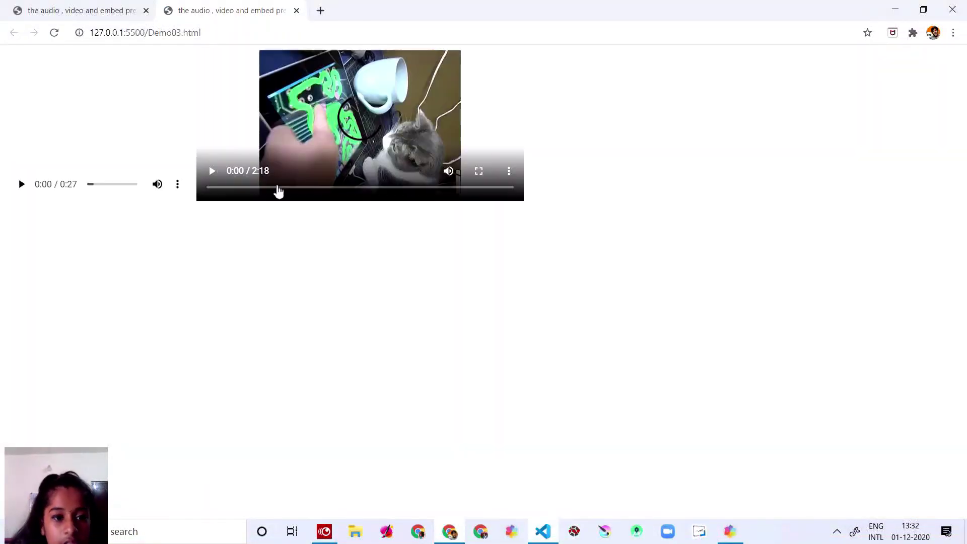
click(220, 172)
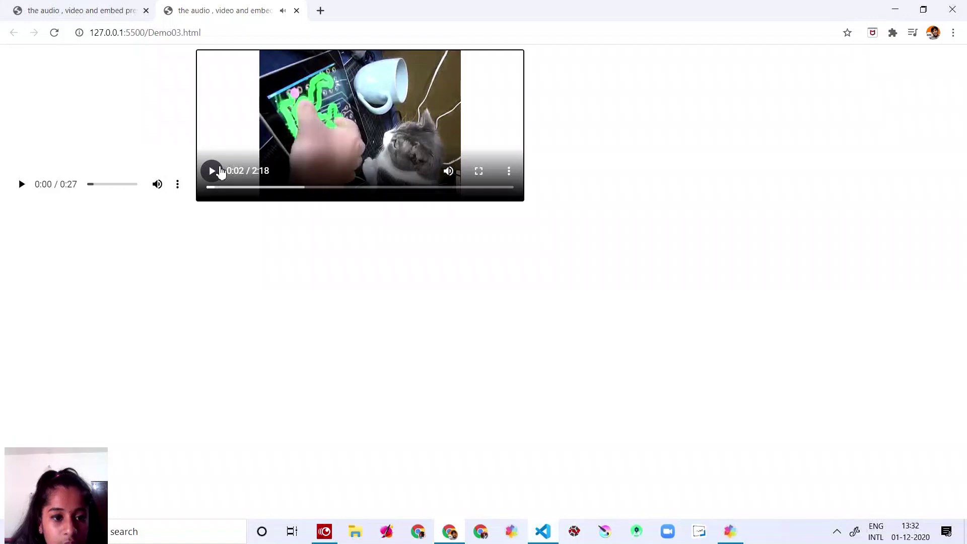
click(479, 174)
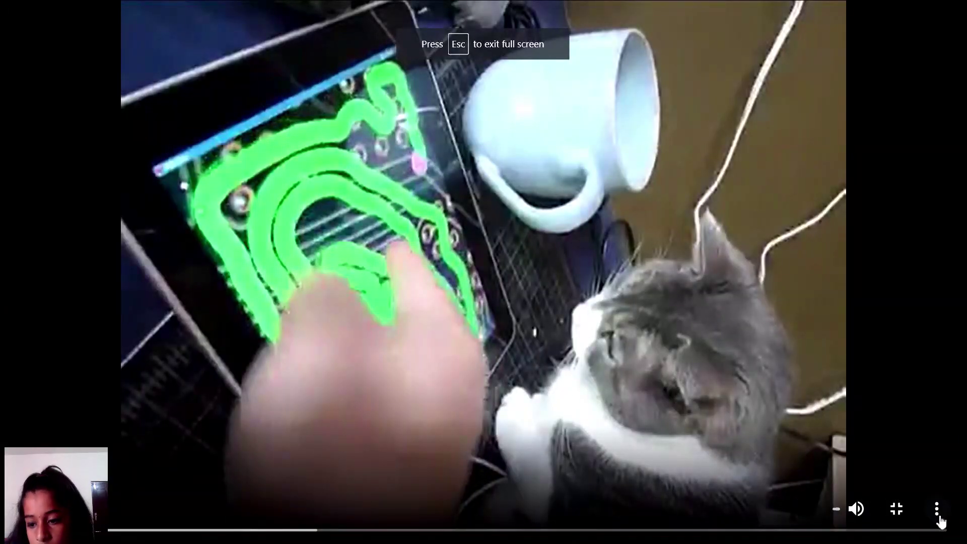
Step: Play the cat video picture-in-picture from its options menu, close it, and return to the editor
click(936, 508)
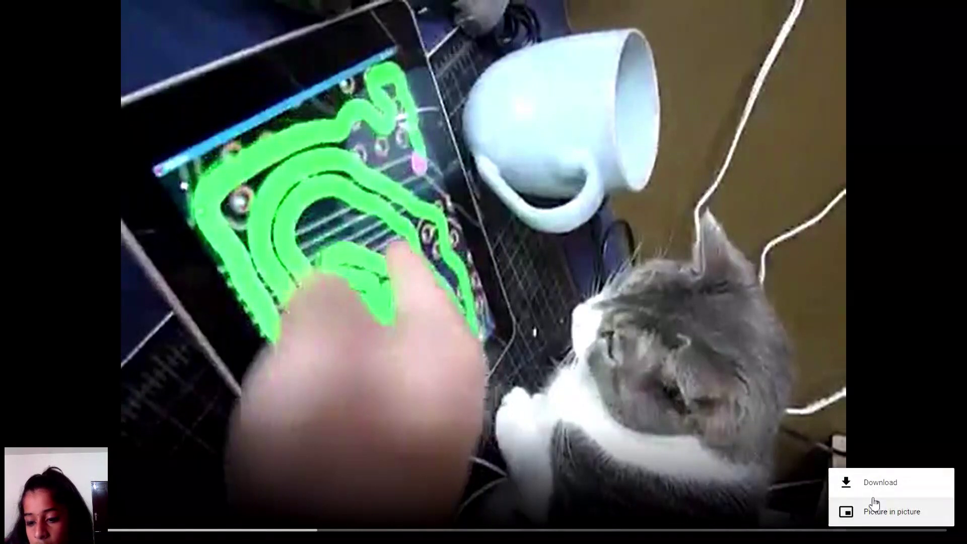
click(779, 403)
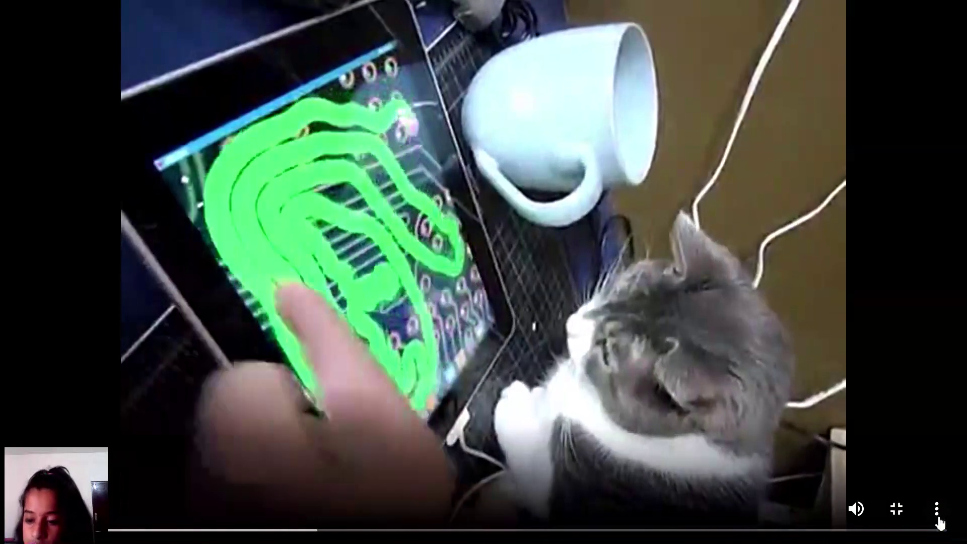
click(936, 508)
click(925, 513)
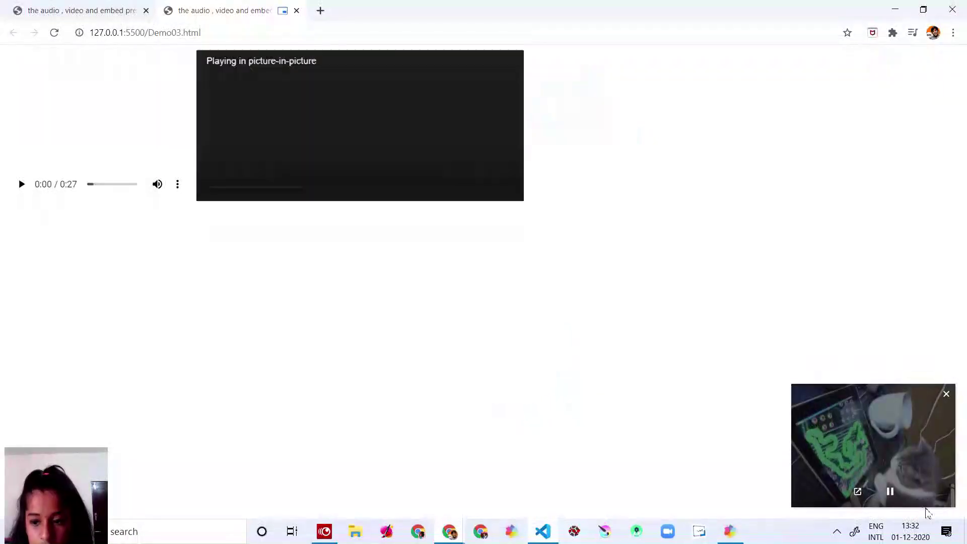
click(945, 395)
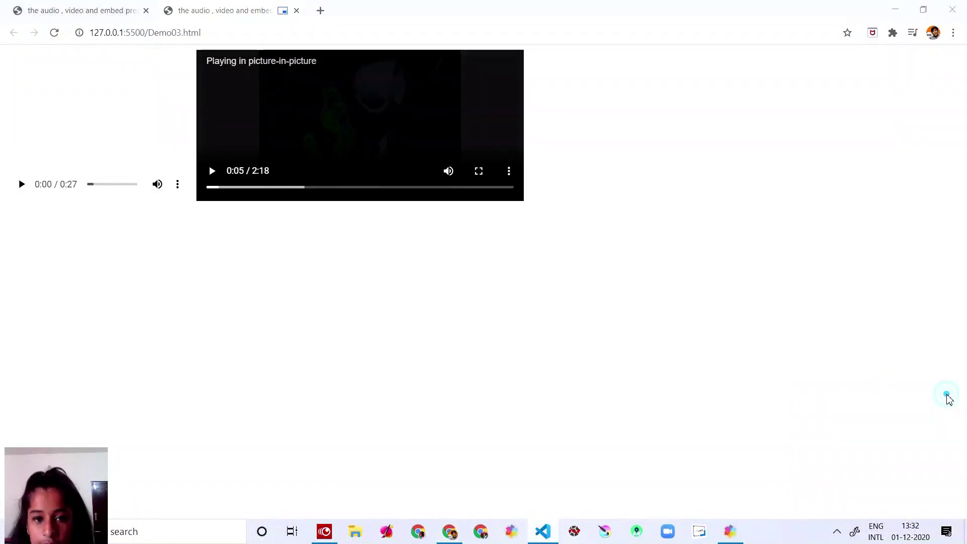
click(543, 531)
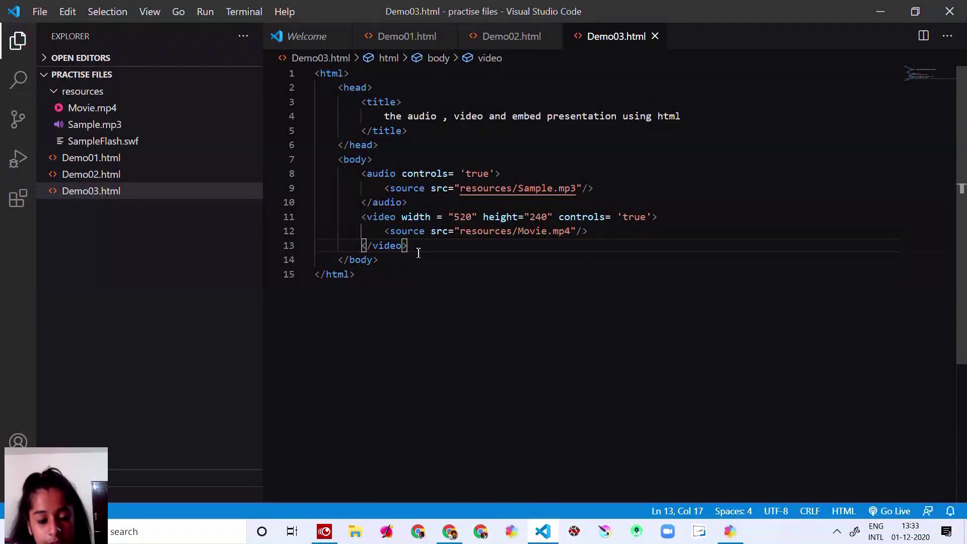
Step: Insert a self-closing embed tag after </video> with src resources/SampleFlash.swf
key(Return)
text(<e)
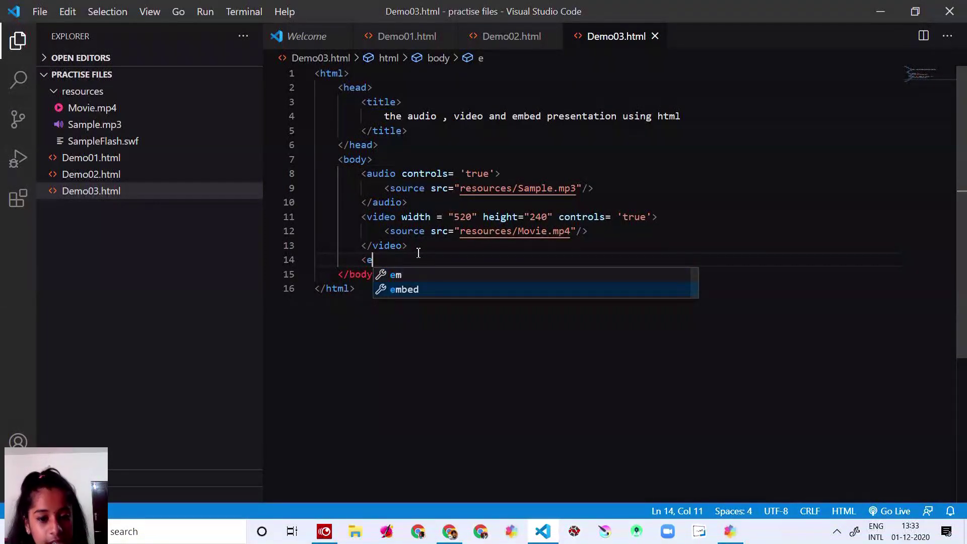
key(Return)
text(s)
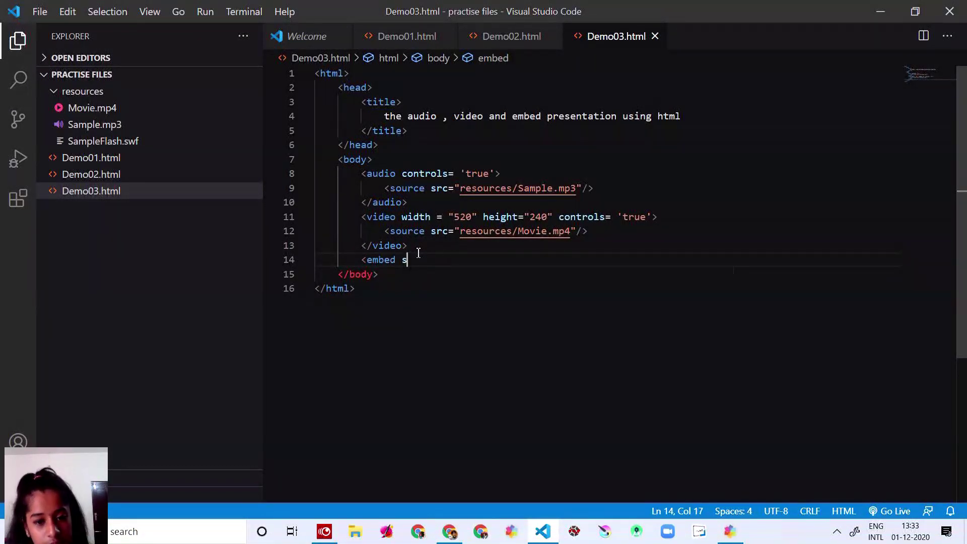
text(rc)
key(Return)
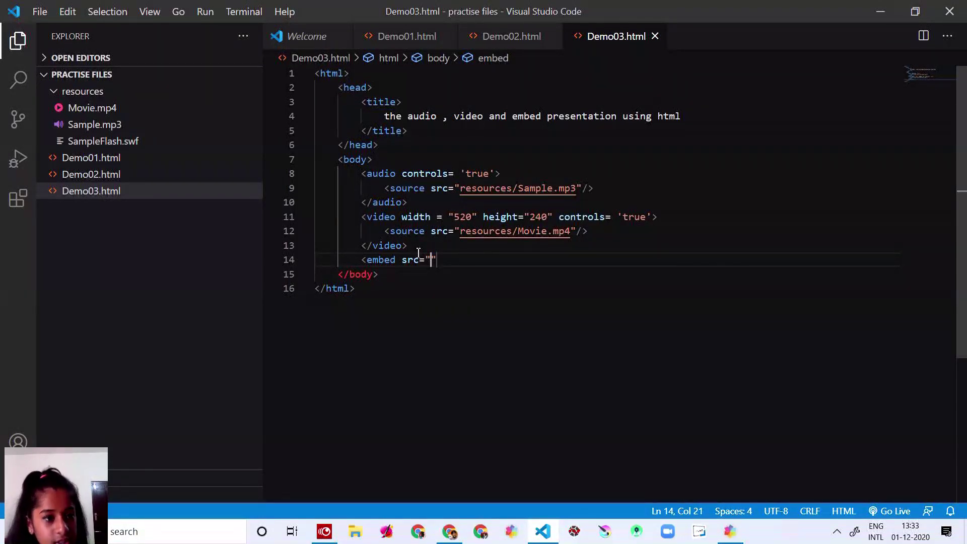
text(resources)
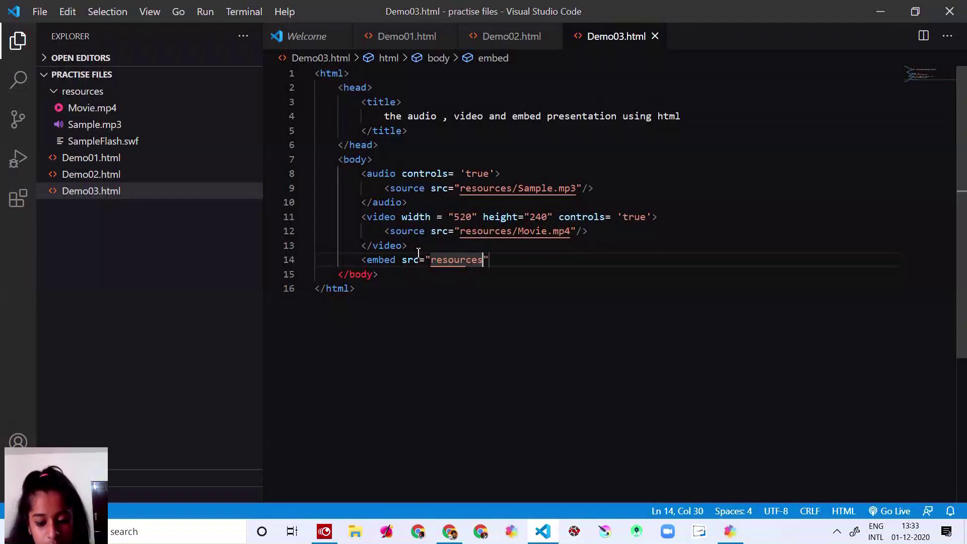
text(/)
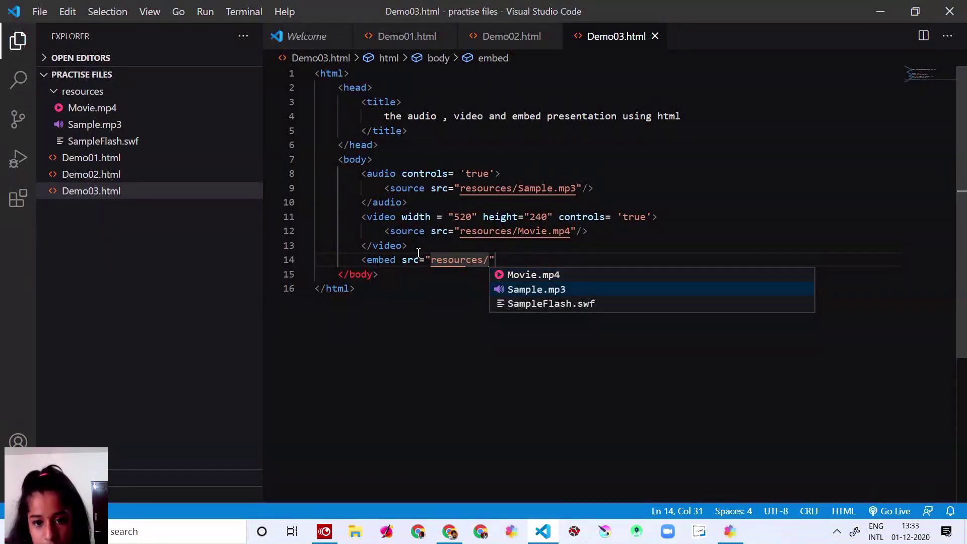
key(Down)
key(Return)
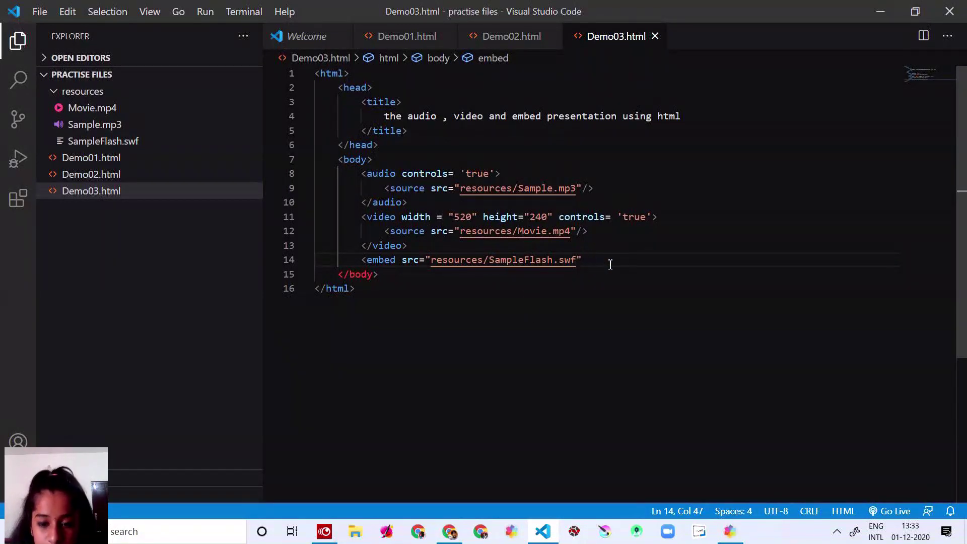
text(/>)
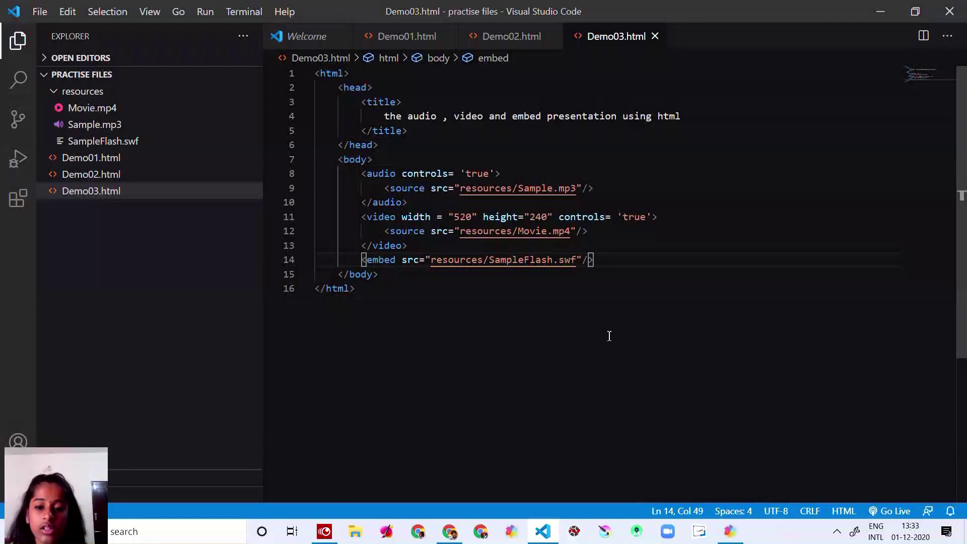
Step: Serve the updated page with Live Server and allow Chrome to run the Flash content
right_click(609, 335)
click(656, 278)
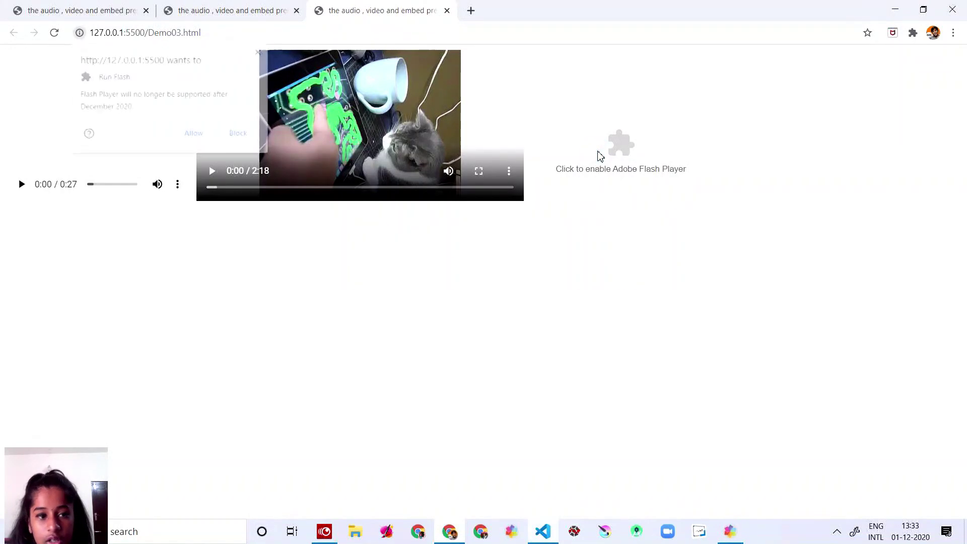
click(195, 134)
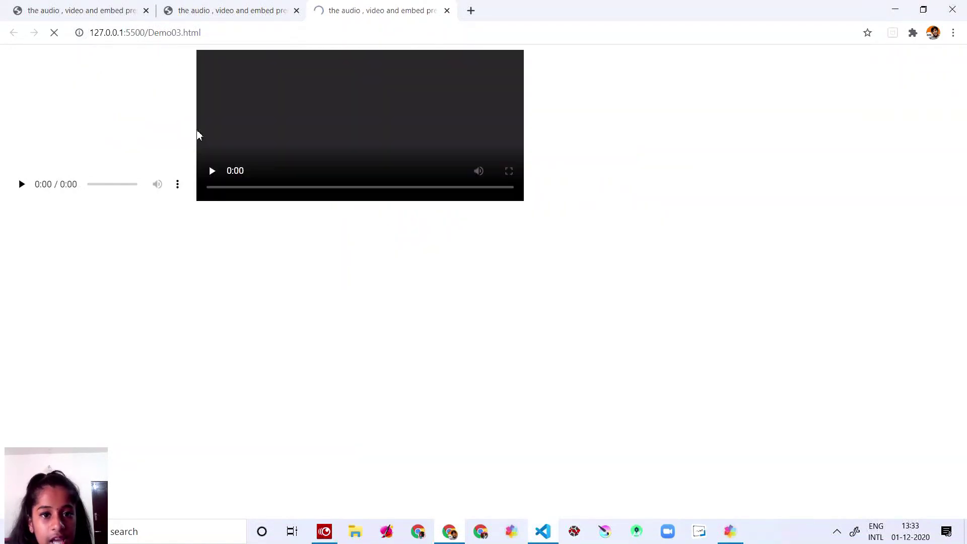